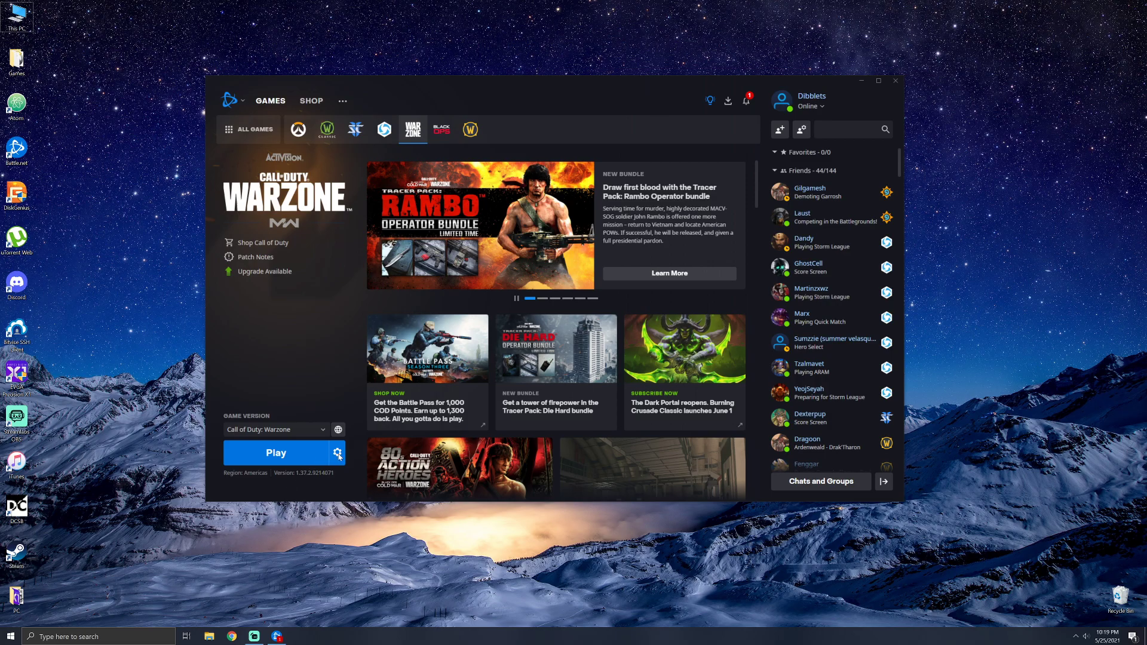
Step: From the Warzone game options, start Scan and Repair on the Call of Duty: Warzone installation
left_click(338, 454)
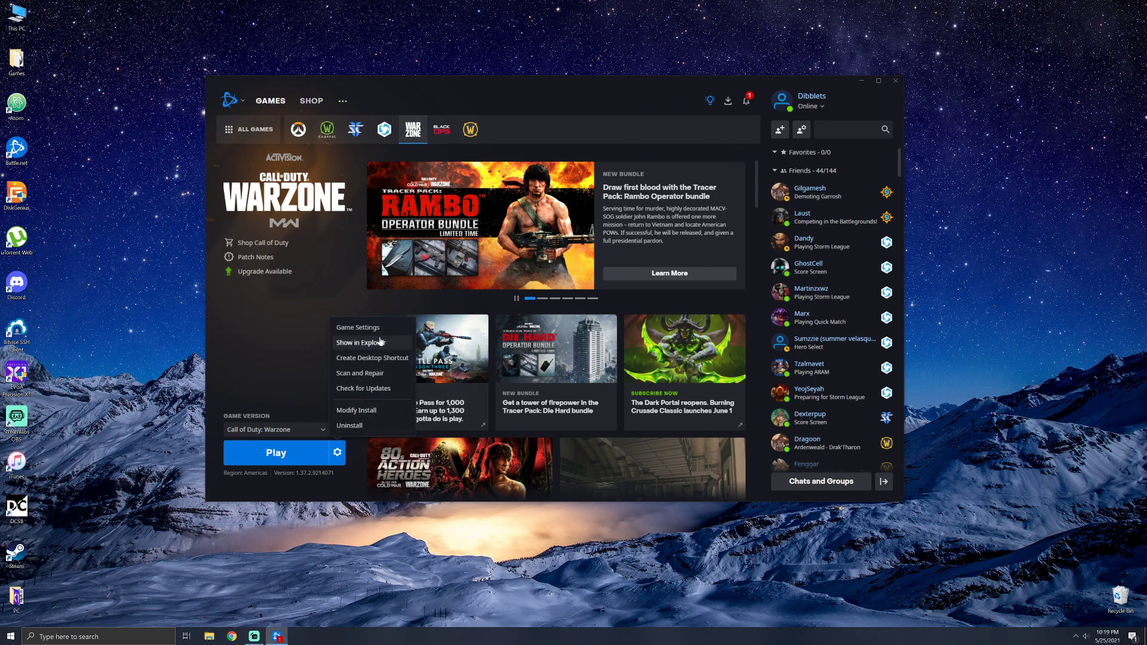
left_click(371, 373)
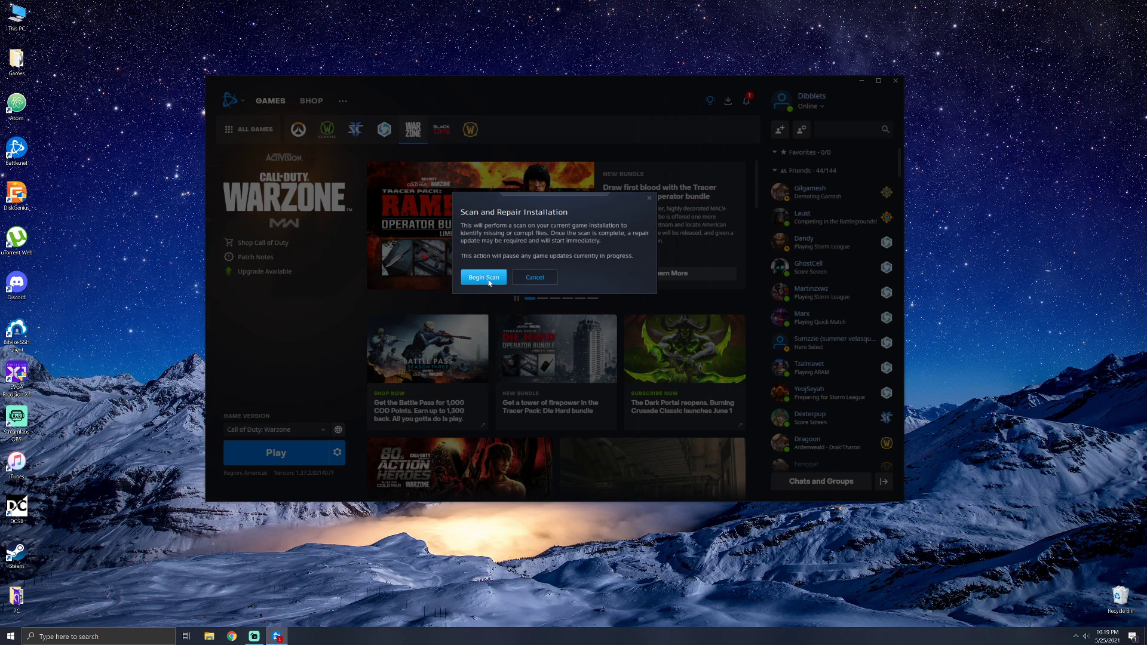
left_click(545, 277)
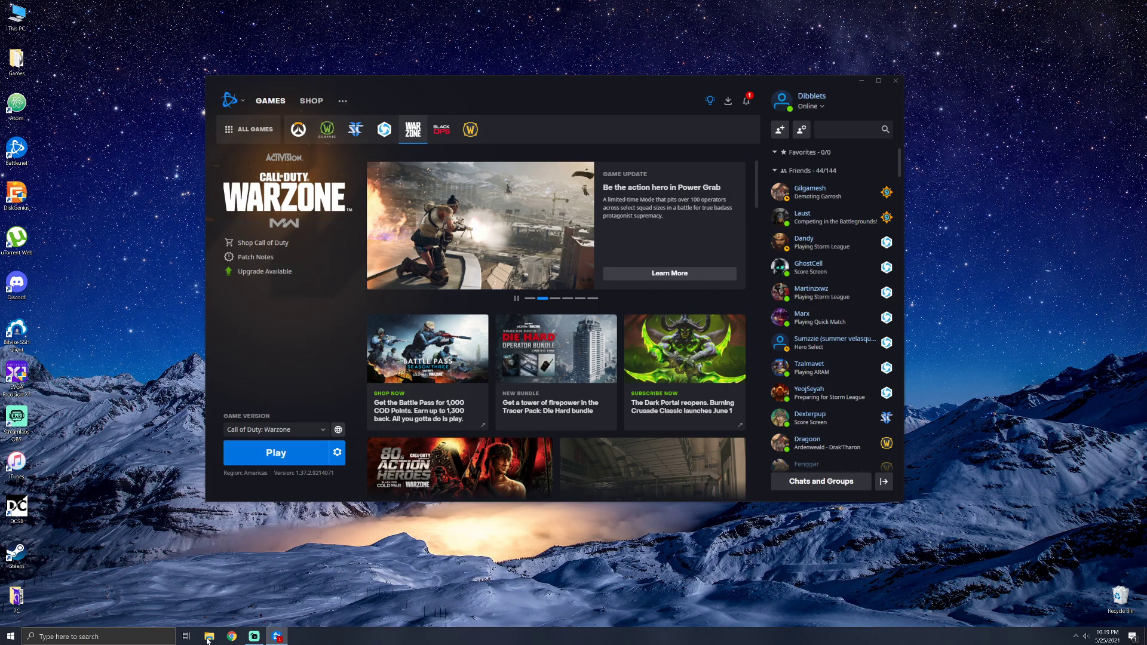
Step: Browse File Explorer to Documents > Call of Duty Modern Warfare
left_click(209, 635)
double_click(477, 306)
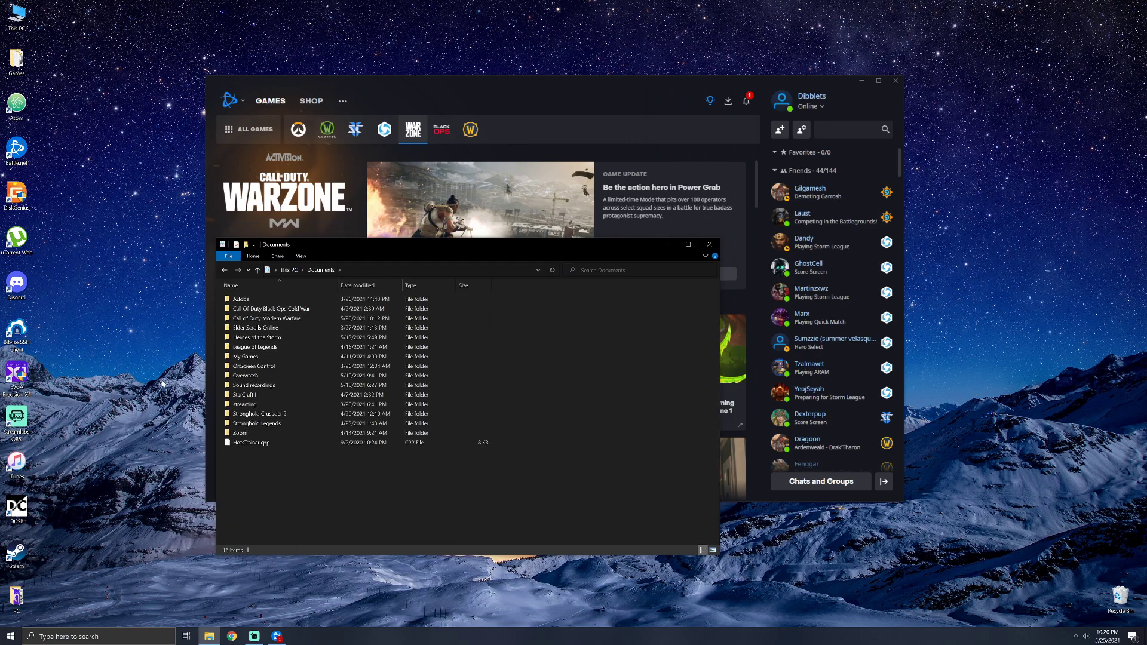
left_click(152, 388)
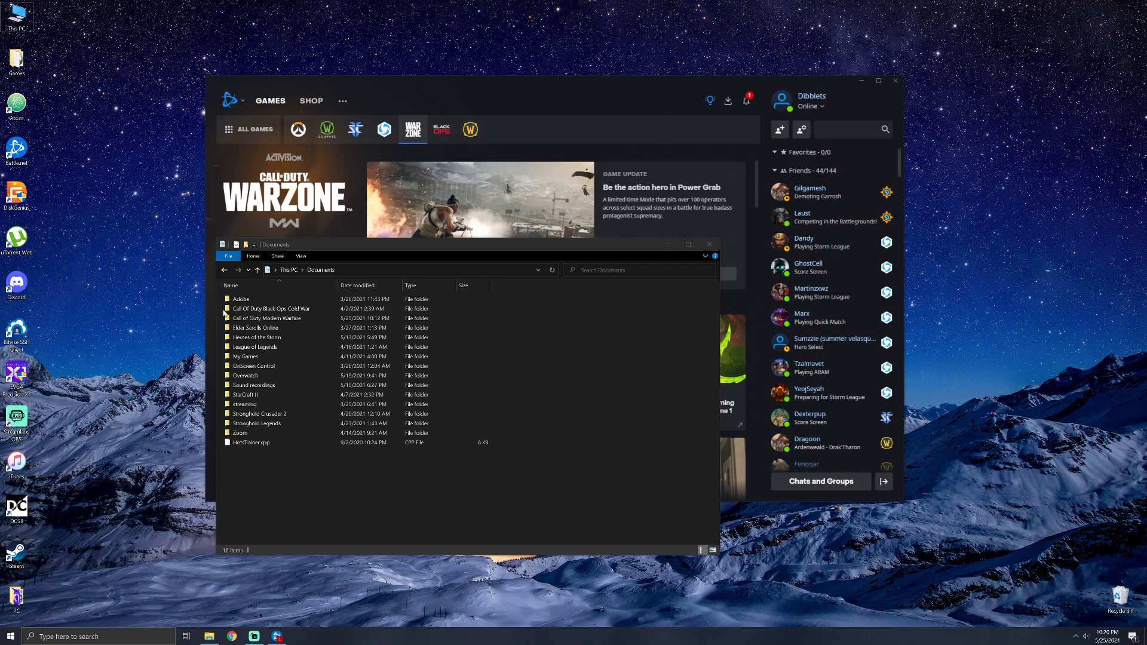
left_click(255, 320)
double_click(254, 318)
left_click(143, 335)
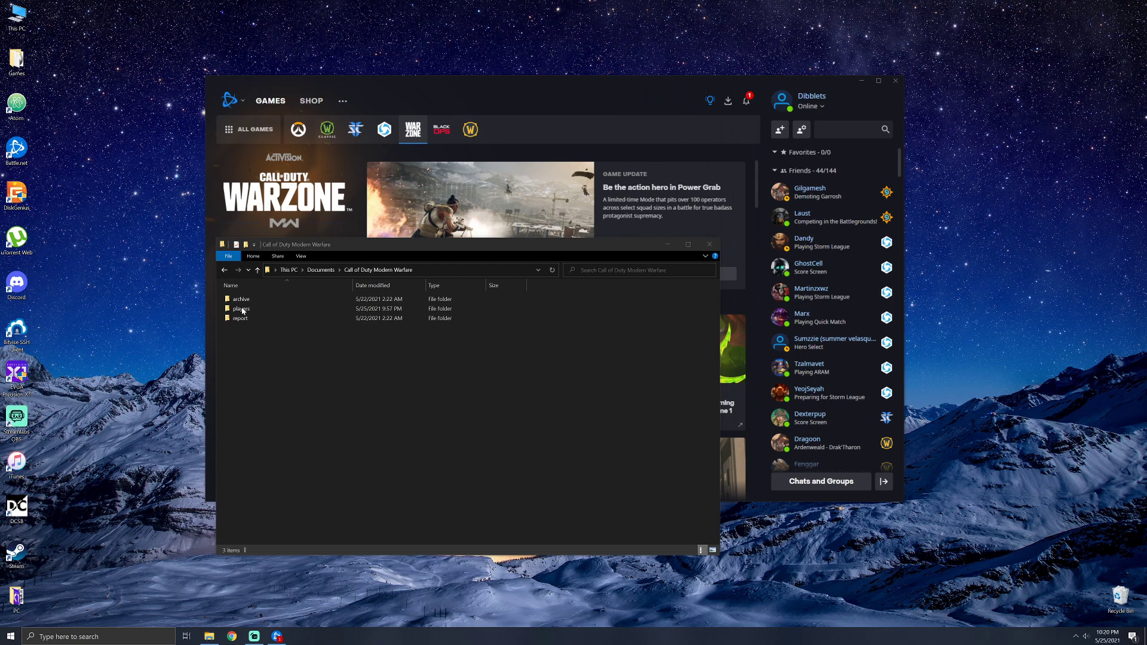
Step: Share the players folder through Give access to > Specific people
right_click(242, 309)
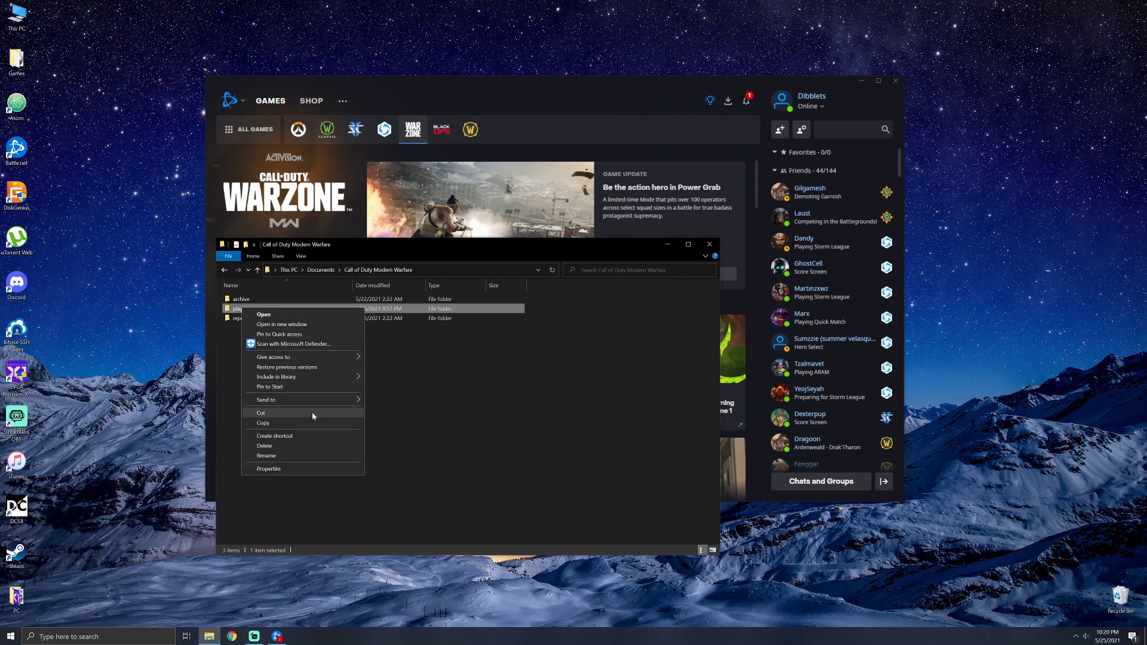
mouse_move(314, 358)
left_click(402, 368)
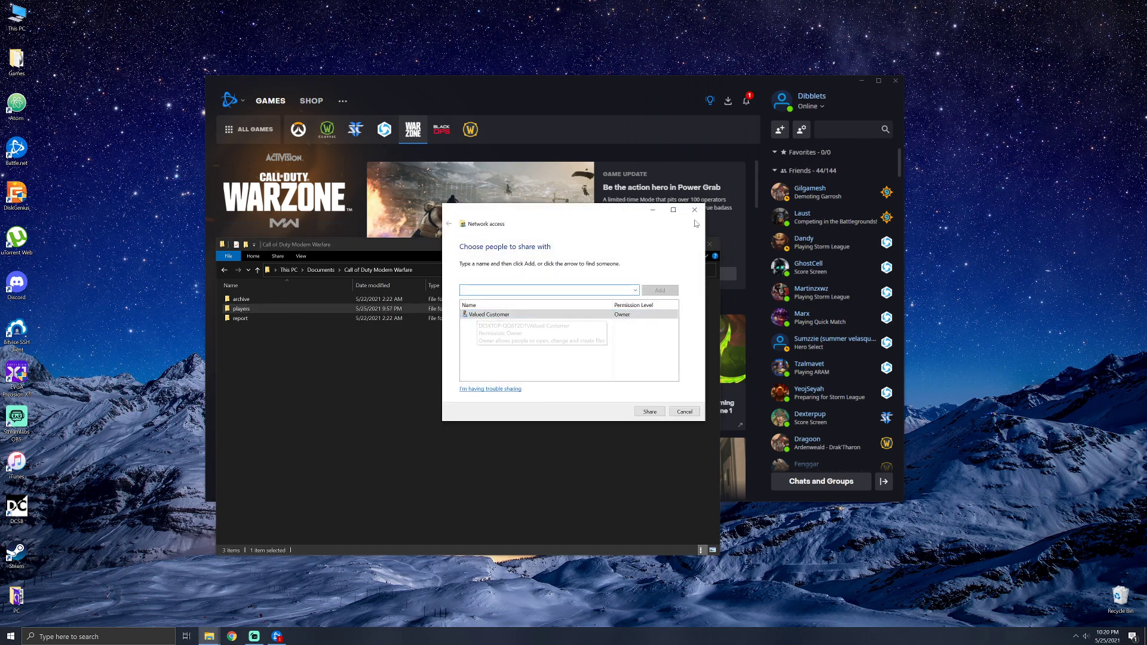
left_click(694, 210)
right_click(261, 308)
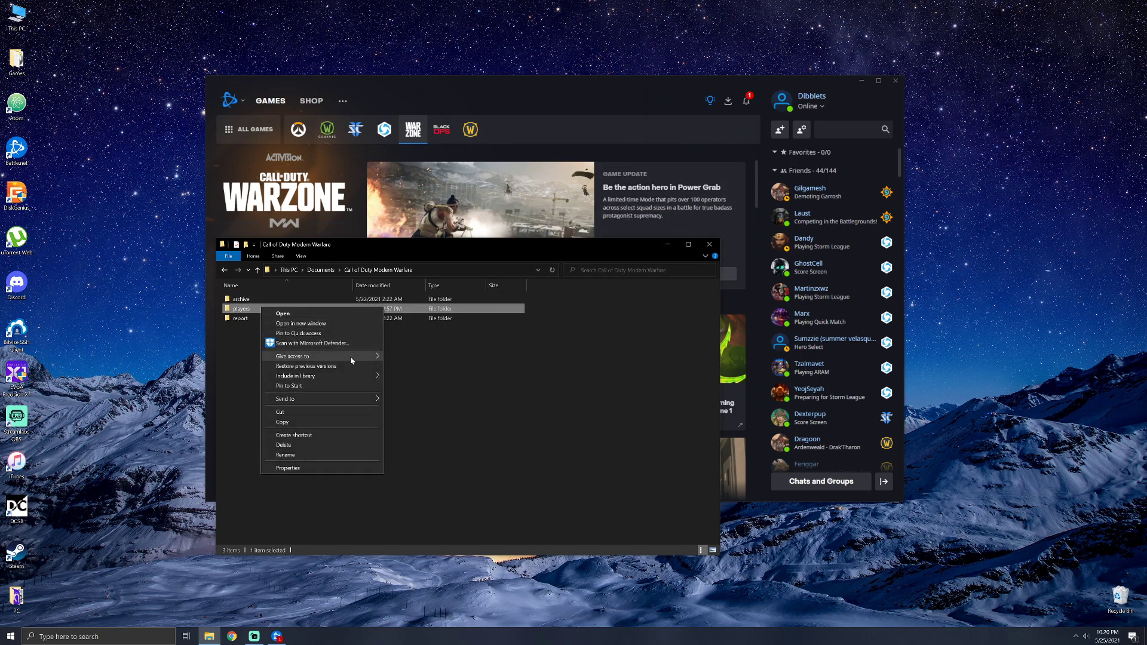
mouse_move(351, 361)
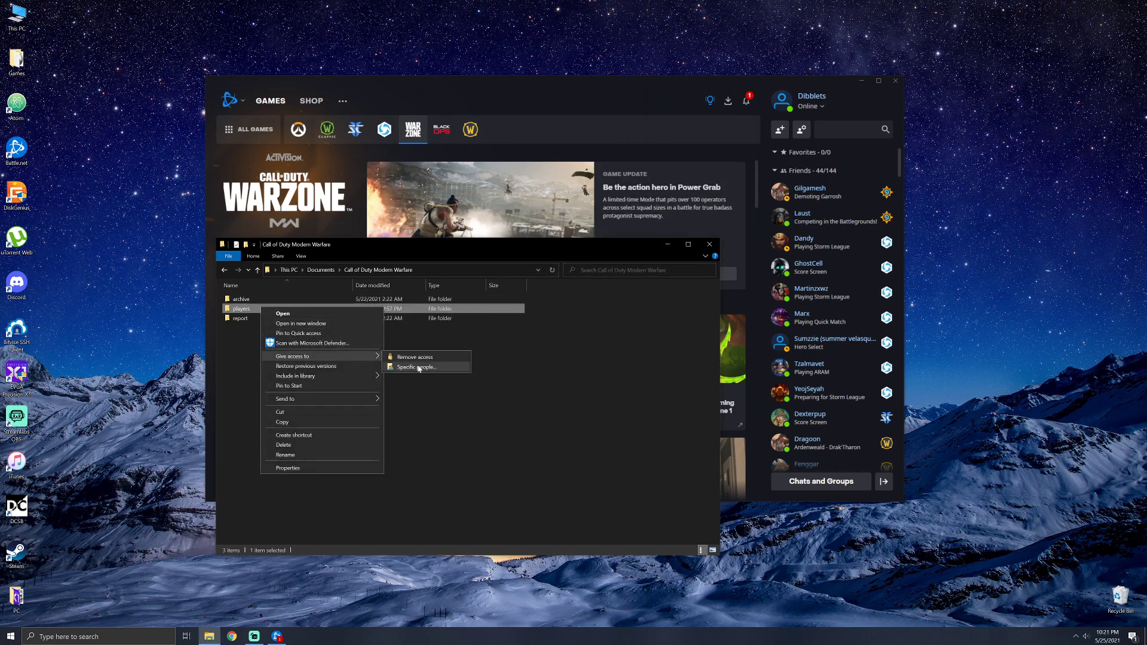
left_click(418, 367)
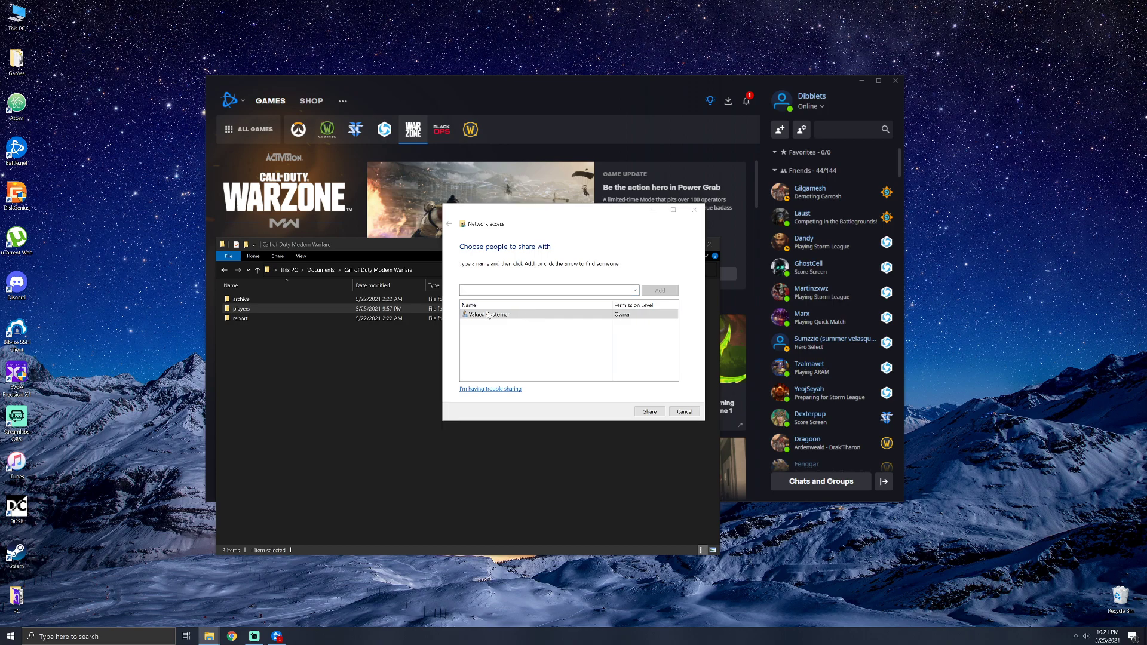
left_click(648, 411)
left_click(684, 412)
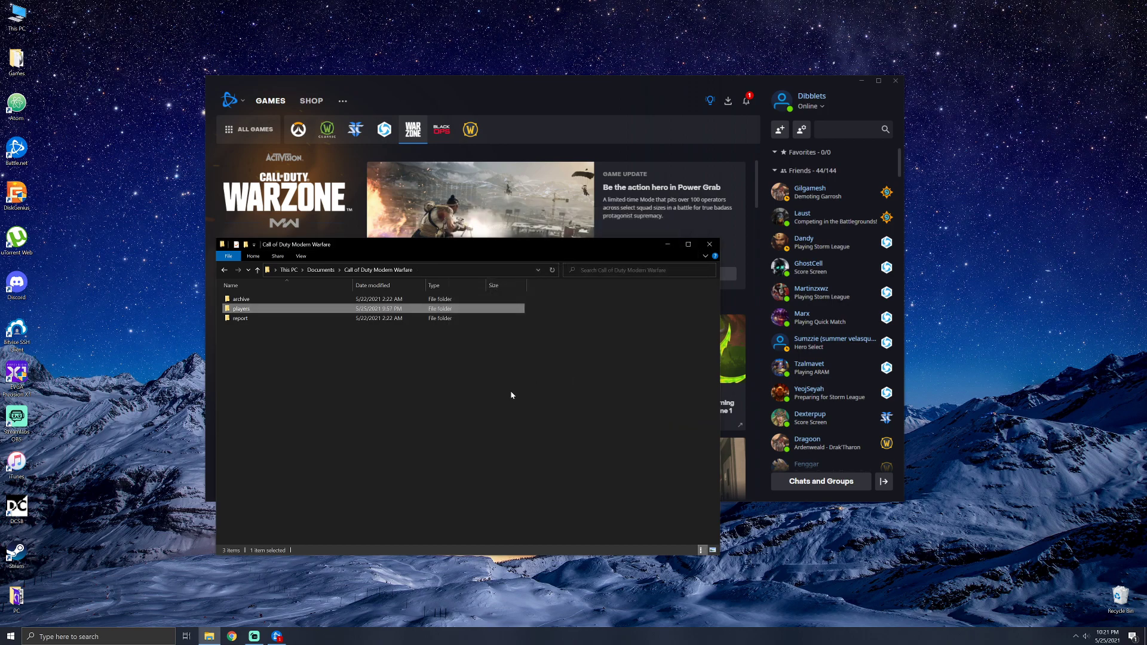
Step: Delete the players folder and close File Explorer
right_click(246, 309)
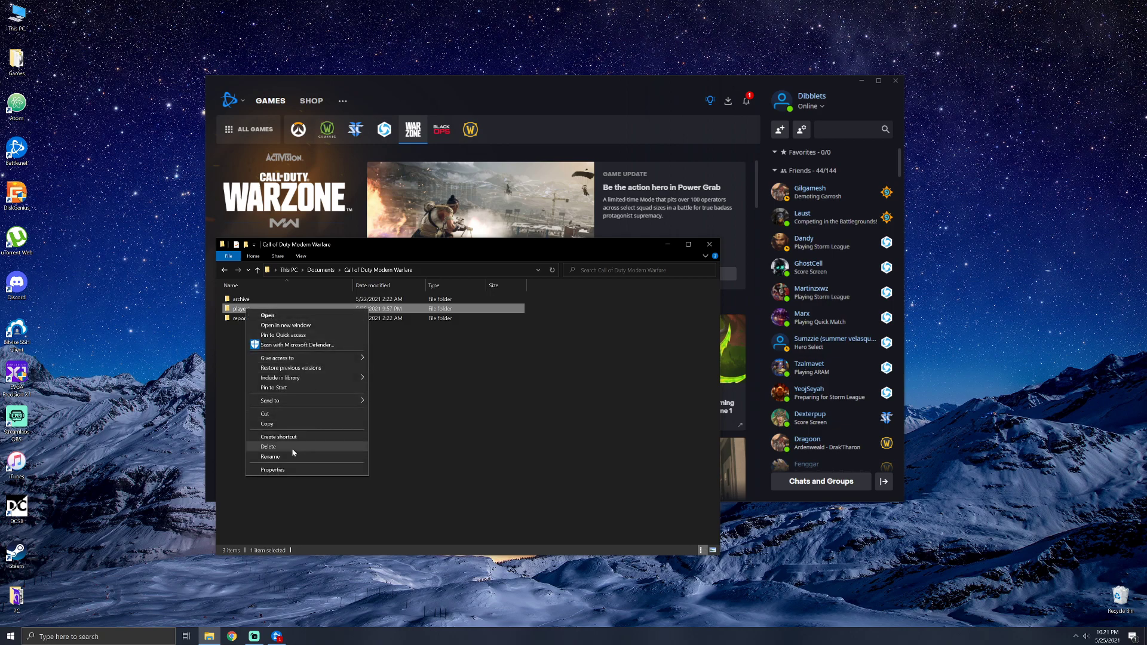
left_click(358, 448)
left_click(709, 244)
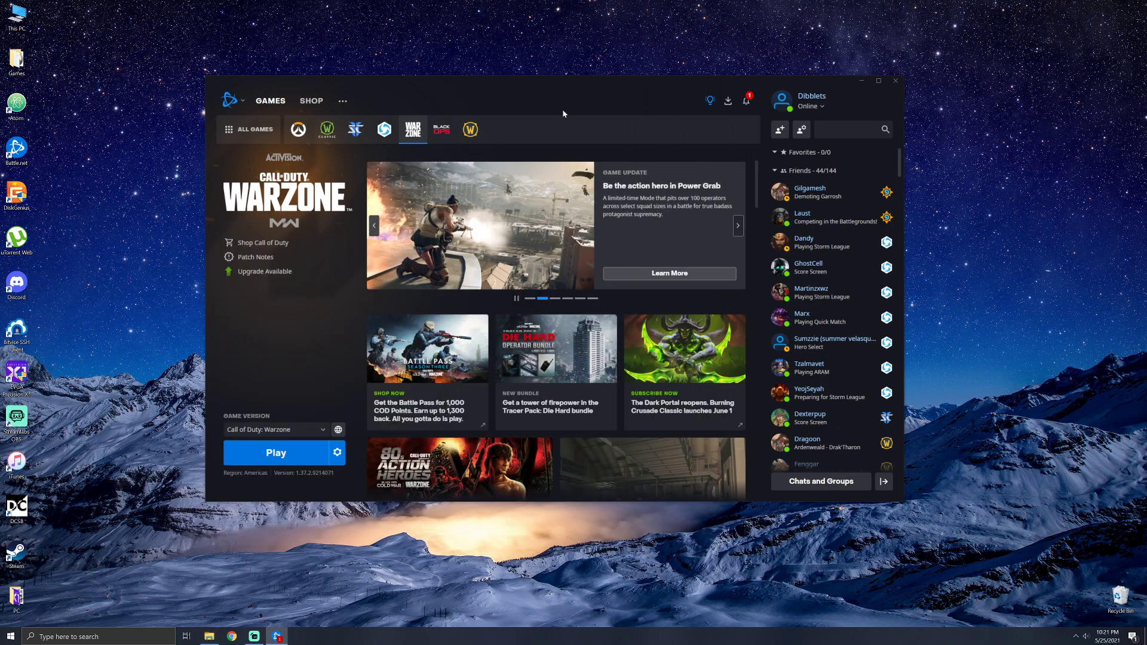
Step: Shift the Battle.net window slightly to the left by its title bar
left_click_drag(541, 112, 498, 113)
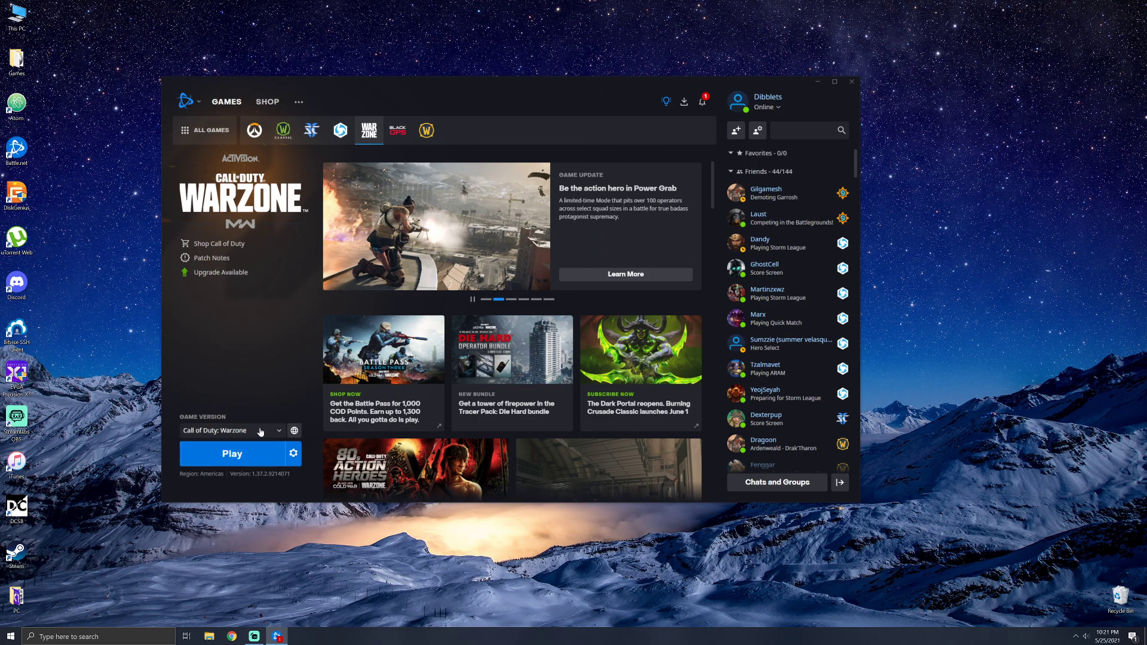